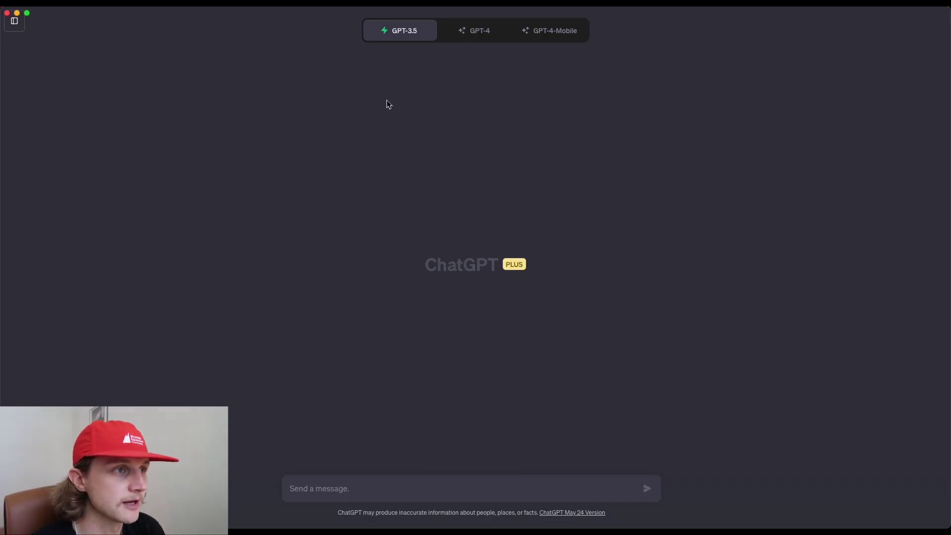
- Ask GPT-3.5 for a best-gardening-tools article and select the eight-tool reply for copying
click(377, 487)
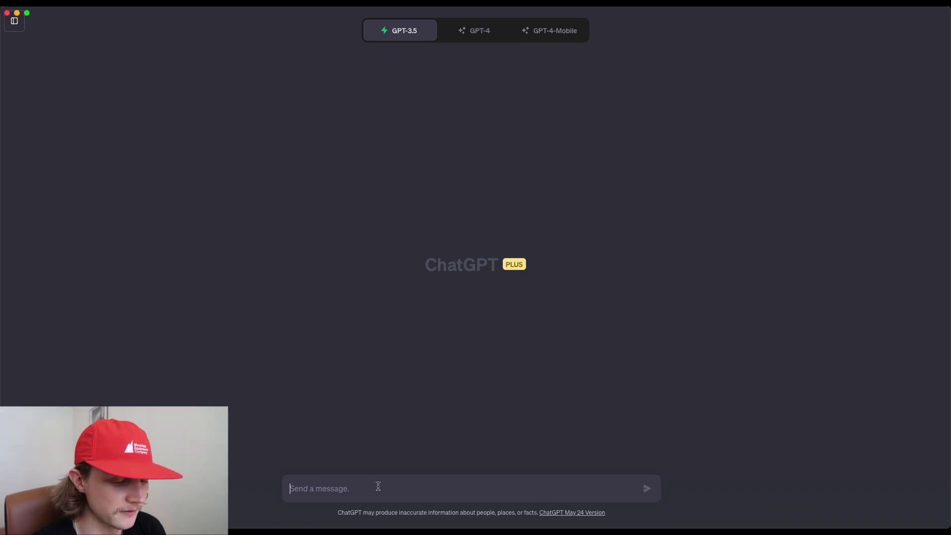
text(write me an article about the best gardening tools)
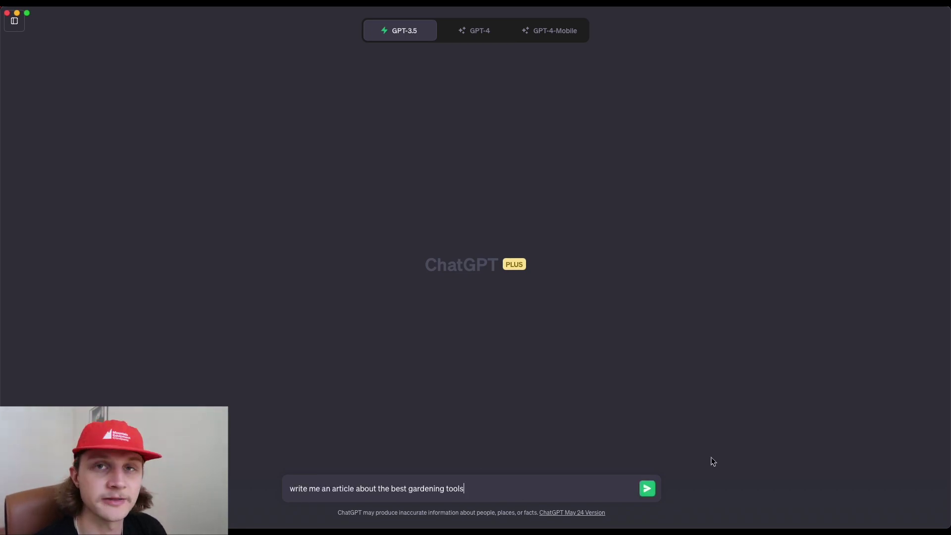
click(648, 489)
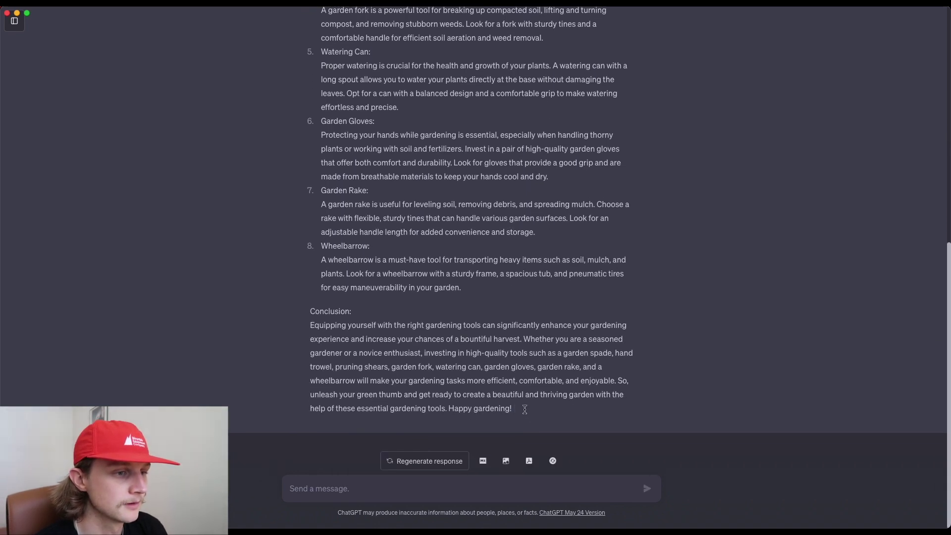
drag(526, 409, 311, 88)
- Paste the GPT-3.5 article into ZeroGPT, detect it, and review the 60.14% AI GPT result
key(super+Tab)
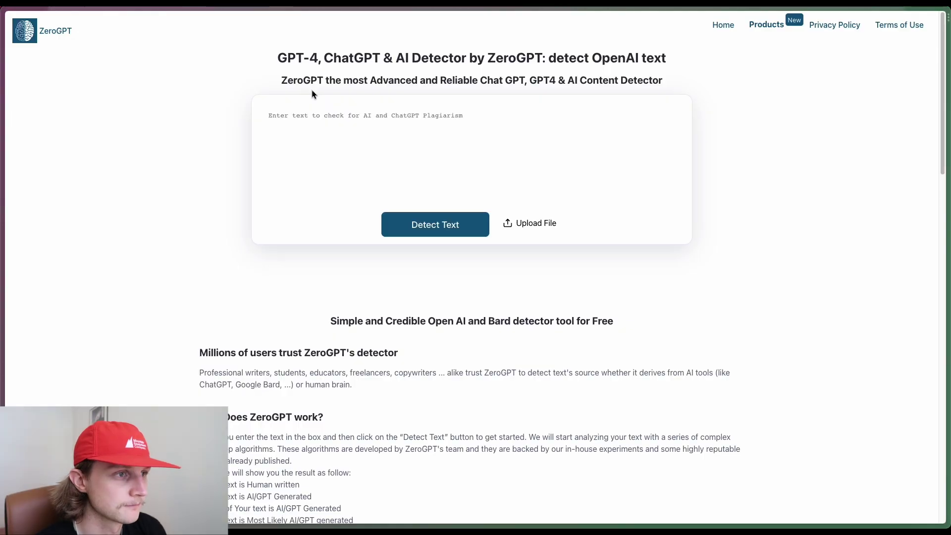
key(super+v)
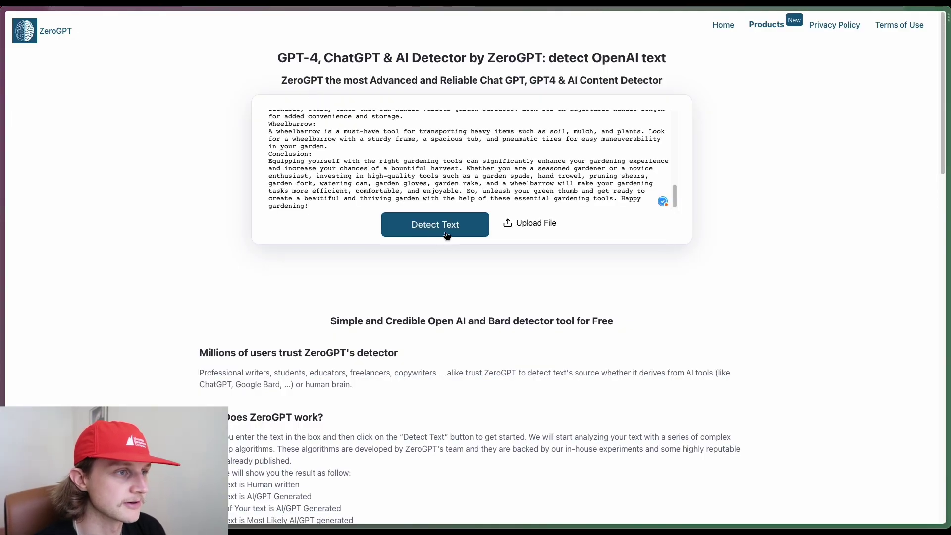
click(446, 236)
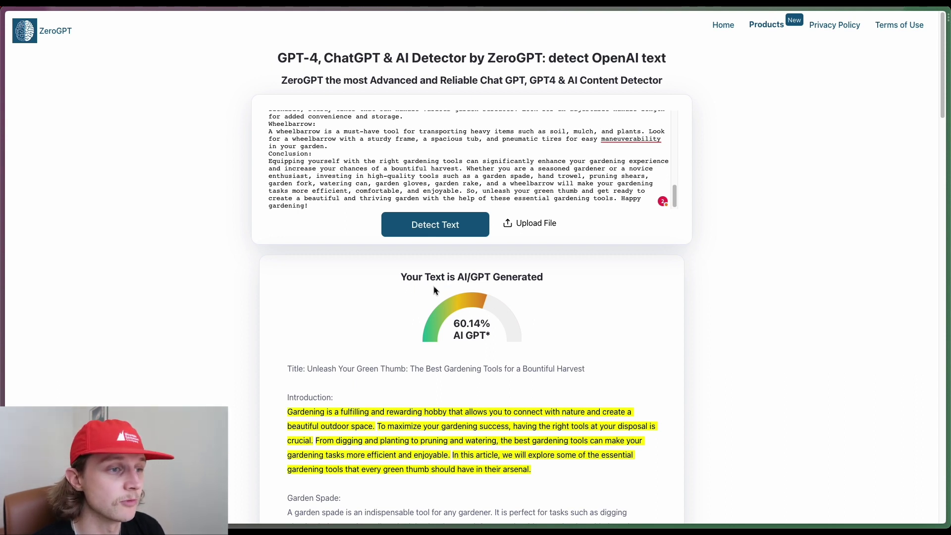
scroll(426, 310, down, 2)
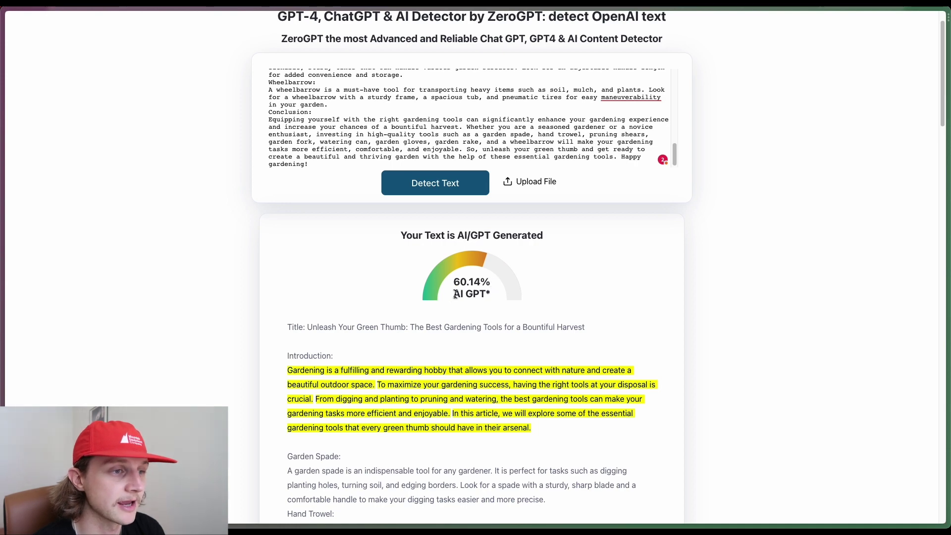
scroll(392, 356, down, 2)
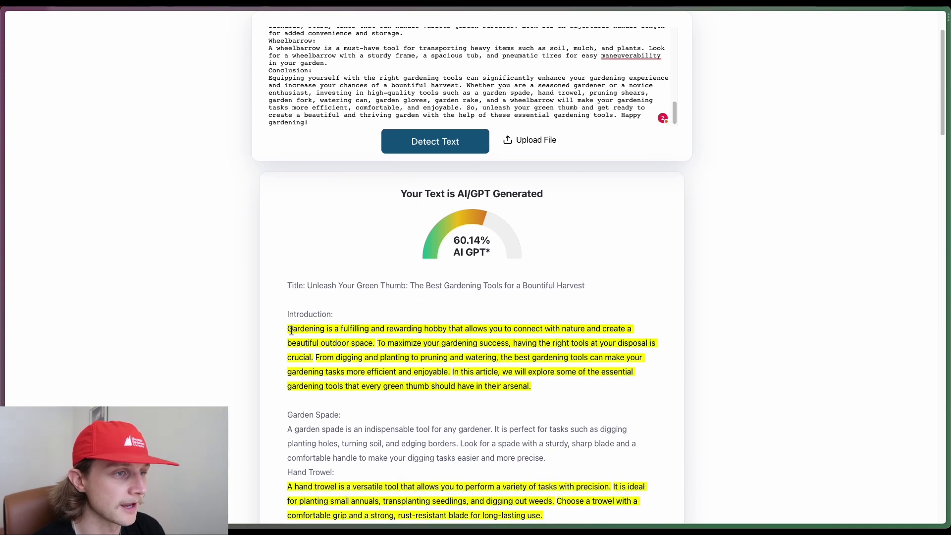
scroll(485, 368, down, 6)
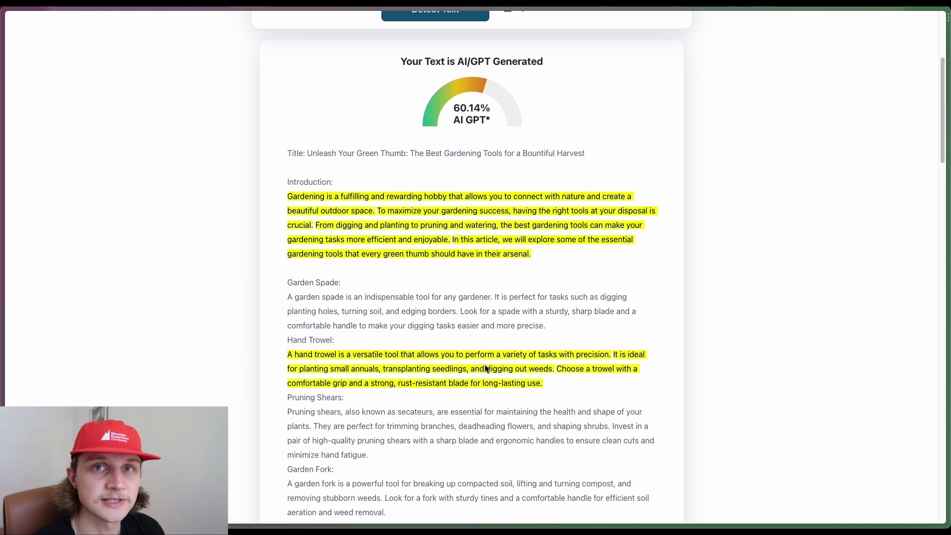
scroll(485, 369, down, 15)
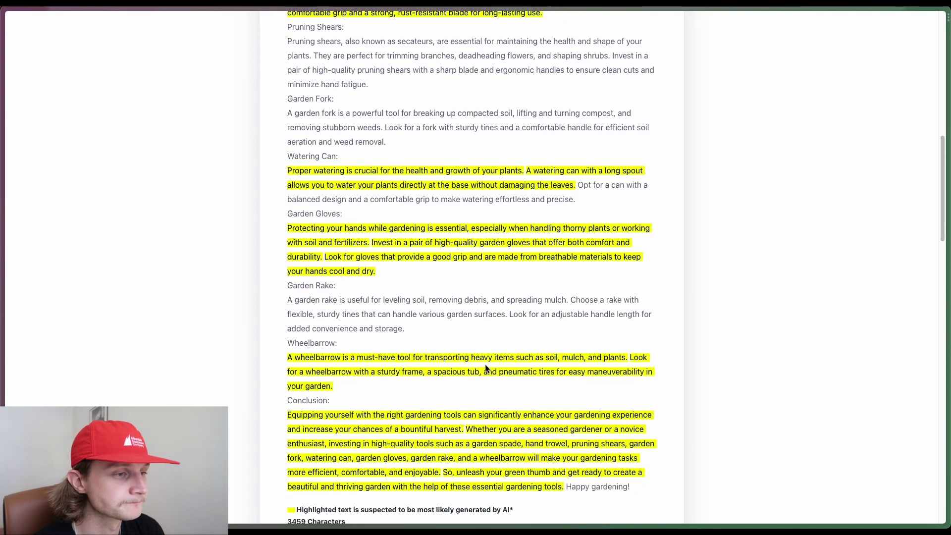
scroll(485, 365, down, 5)
scroll(485, 364, up, 20)
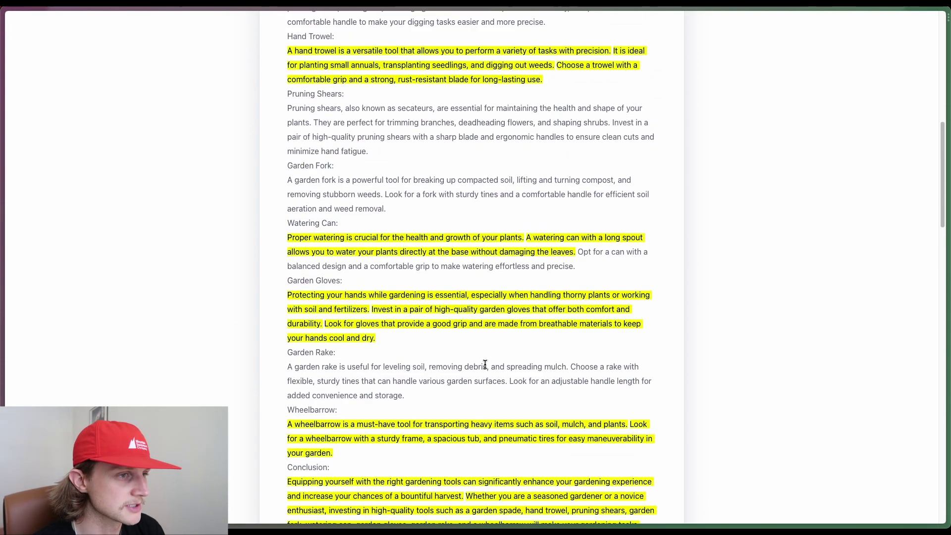
- Send the same gardening-tools prompt in a new GPT-4 chat and get a ten-tool article
key(super+Tab)
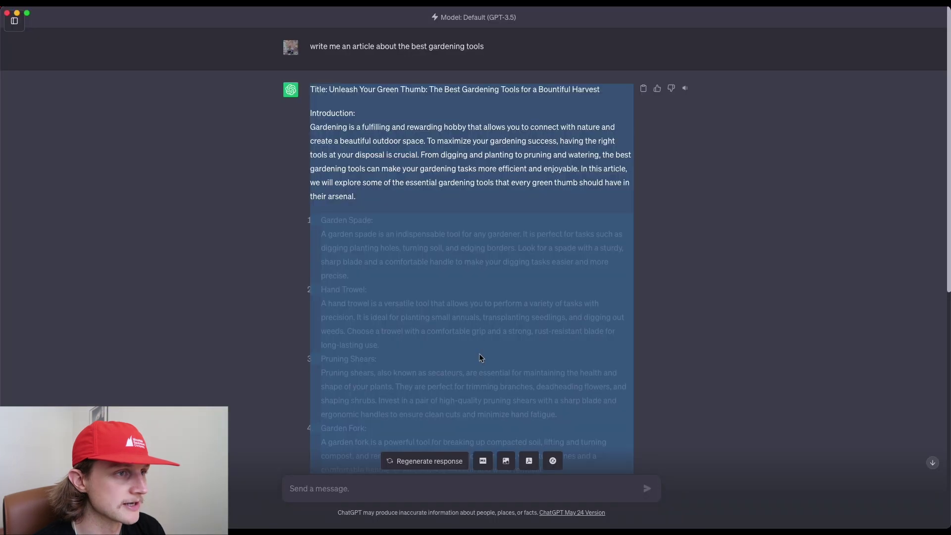
click(481, 356)
drag(485, 46, 311, 47)
key(super+c)
key(super+n)
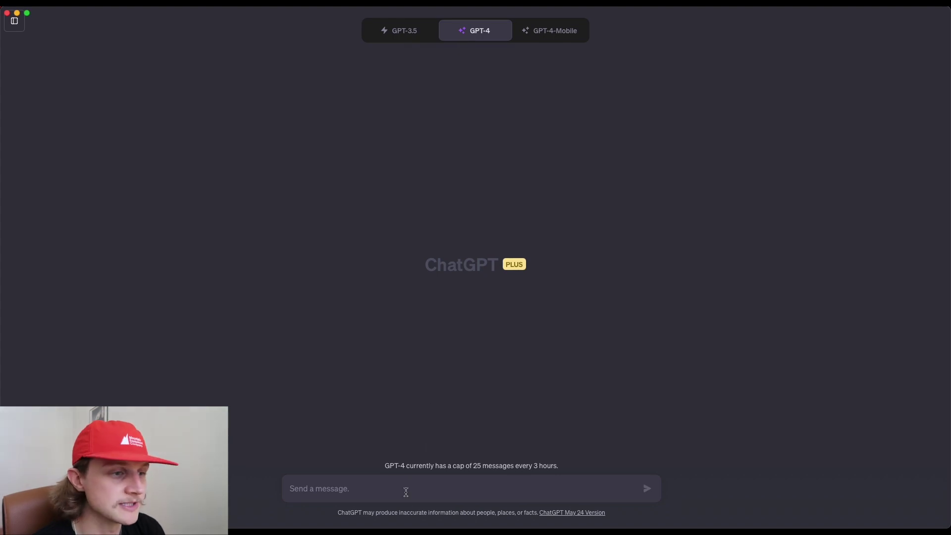
click(401, 490)
key(super+v)
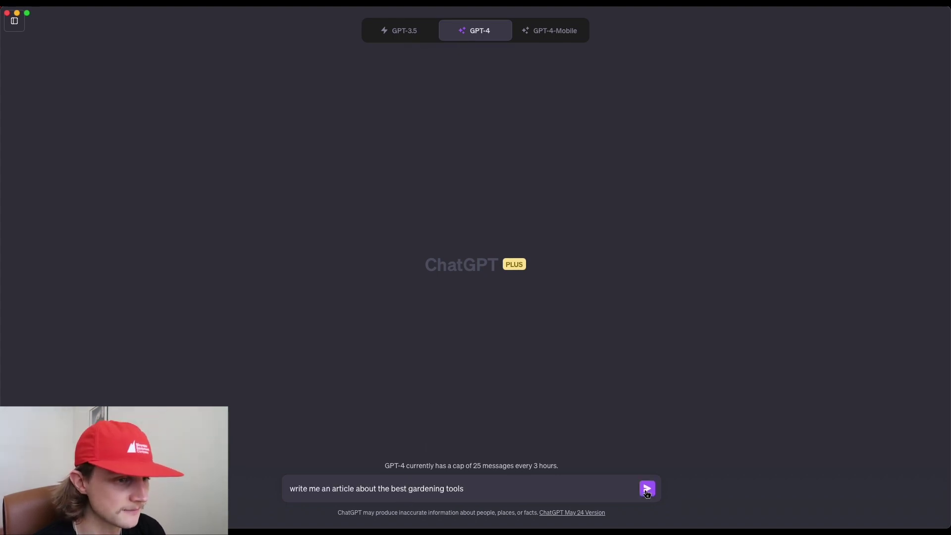
click(647, 489)
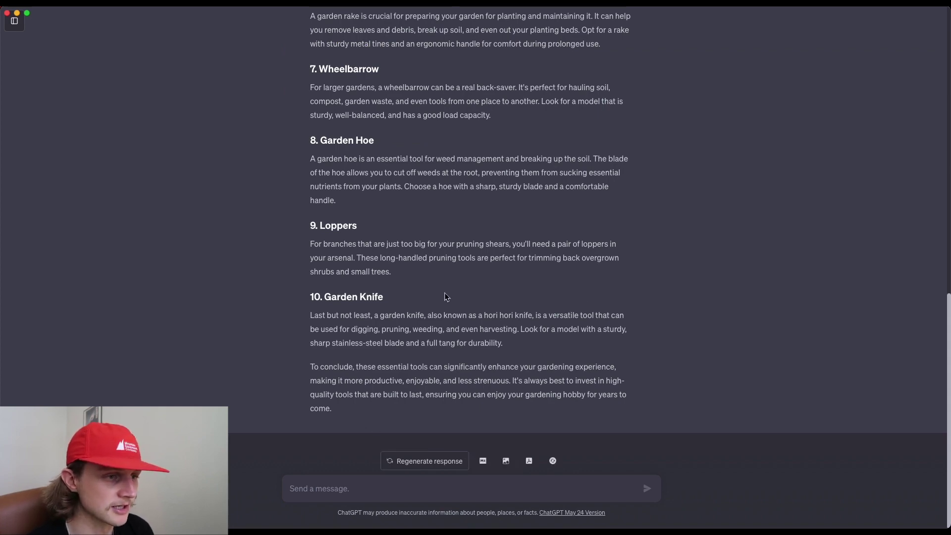
scroll(448, 297, up, 15)
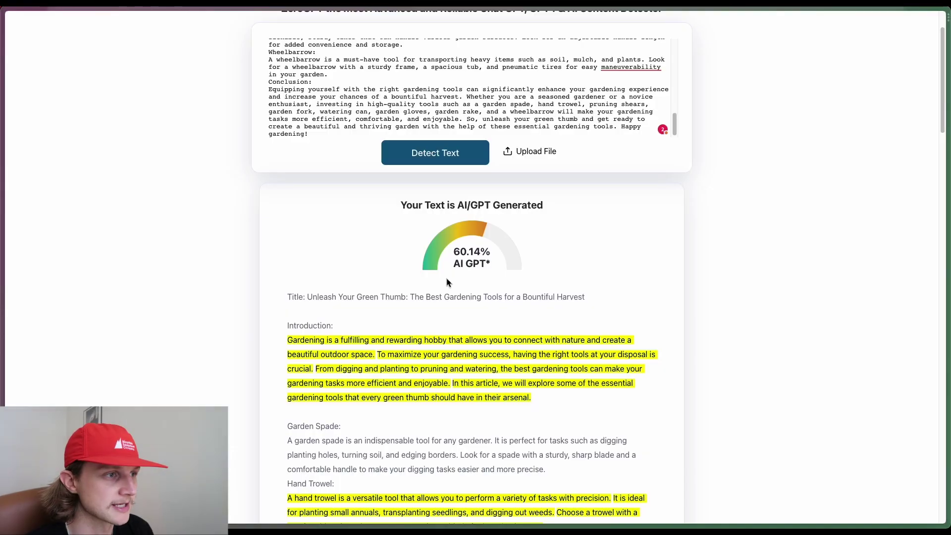
- Replace ZeroGPT's text with the GPT-4 article and detect it: 27.34% AI GPT, likely human
scroll(471, 268, up, 3)
key(ctrl+a)
key(ctrl+v)
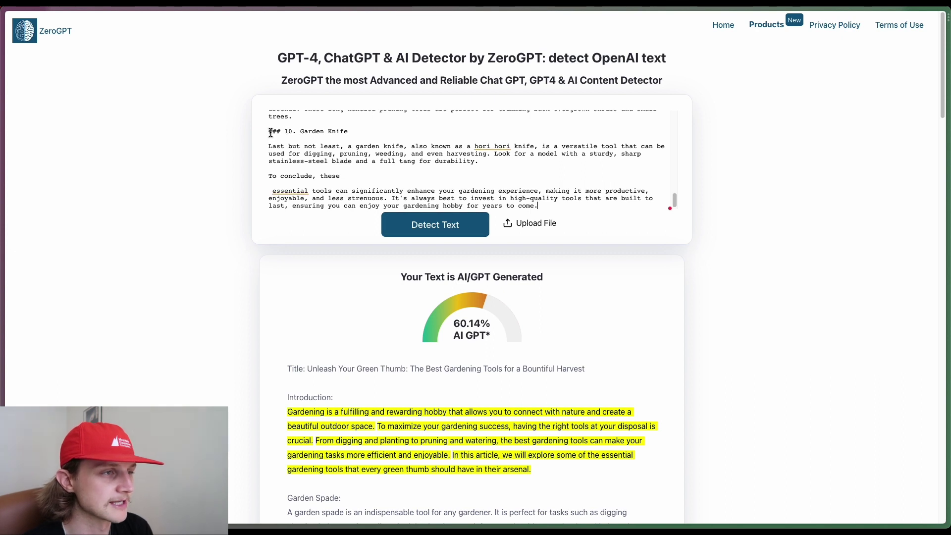
scroll(341, 158, up, 2)
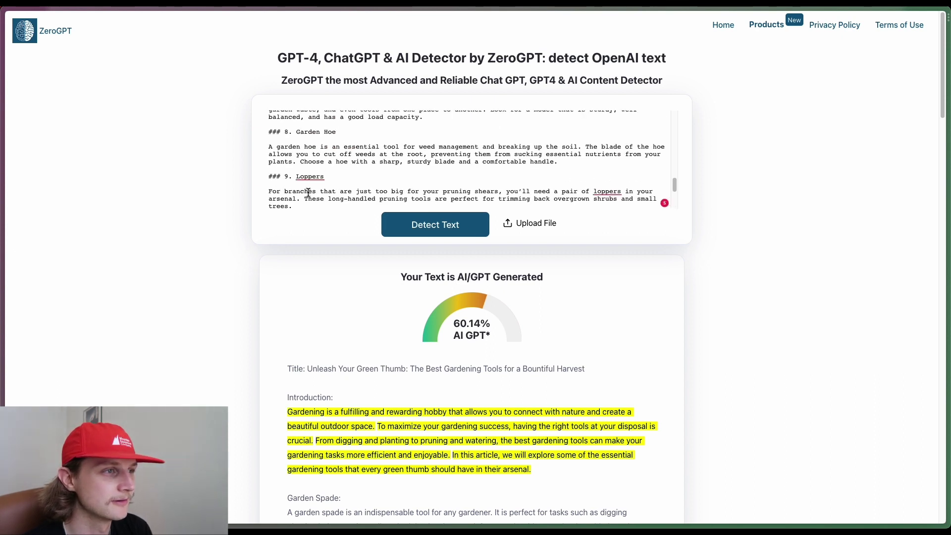
click(484, 231)
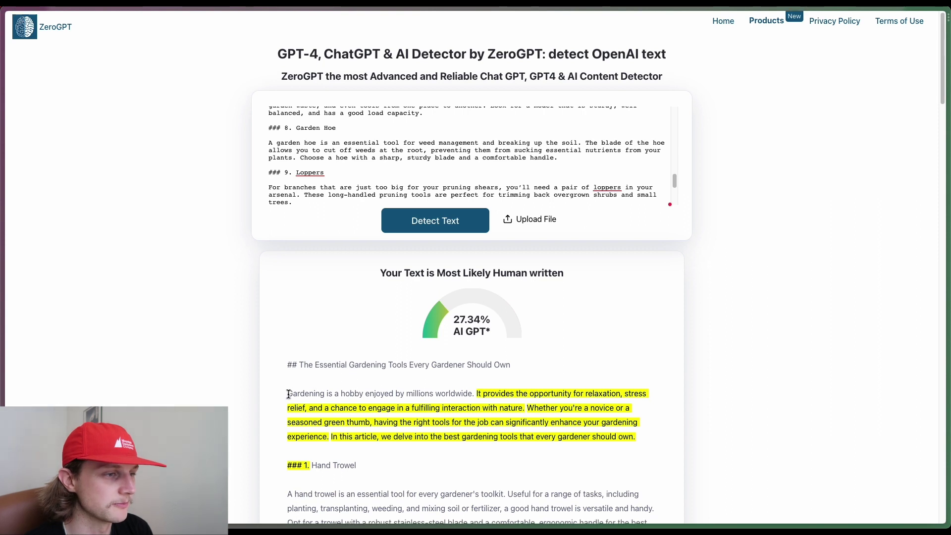
scroll(288, 395, down, 2)
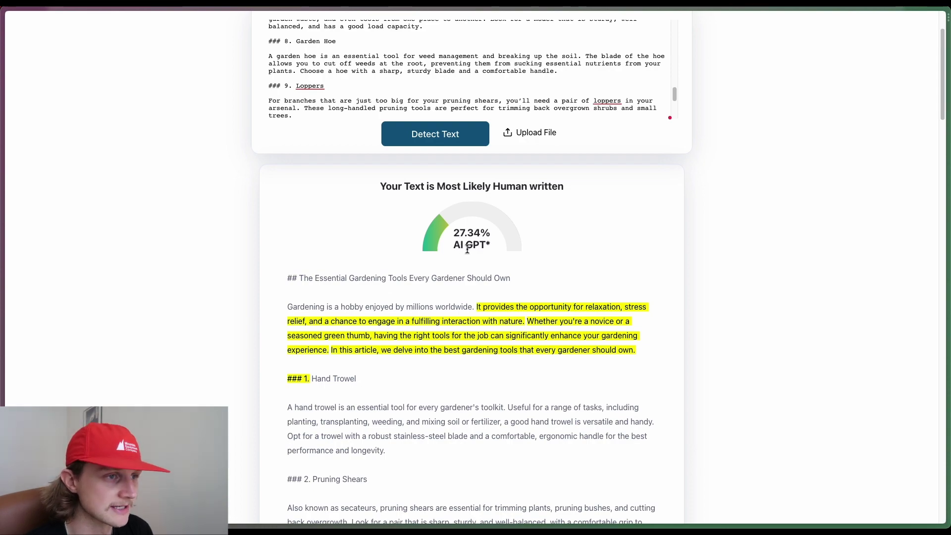
scroll(743, 298, down, 12)
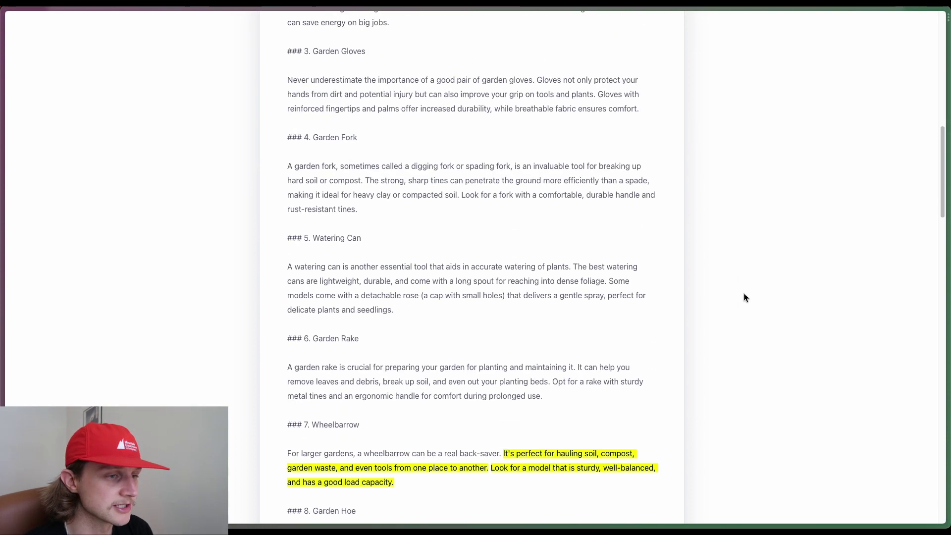
scroll(484, 187, up, 14)
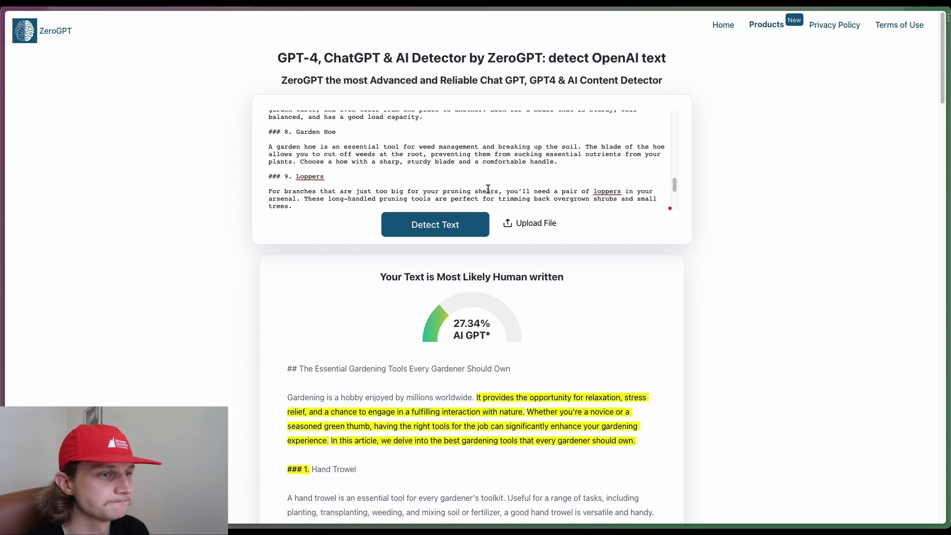
- Bring up the ChatGPT chat holding the 'Green Fingers and Gleaming Gadgets' human-style article
key(super+Tab)
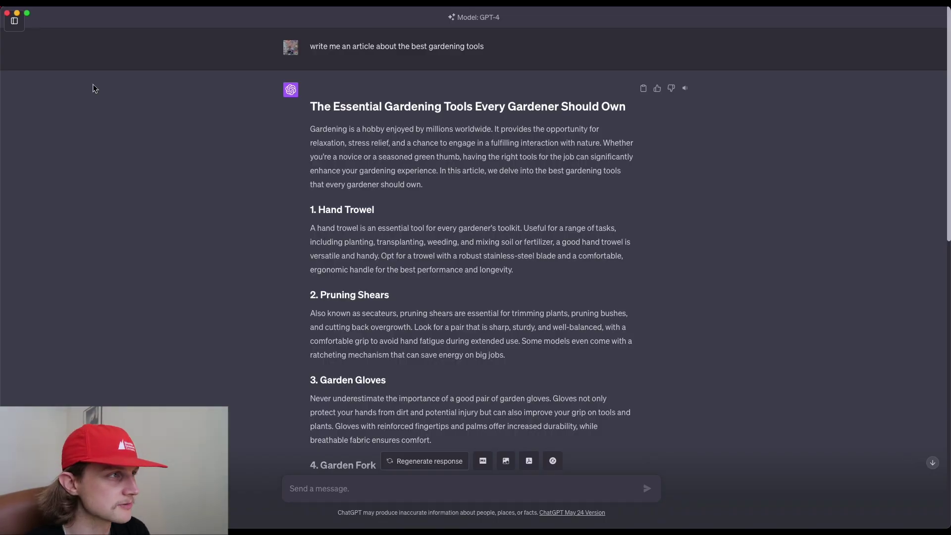
key(super+Tab)
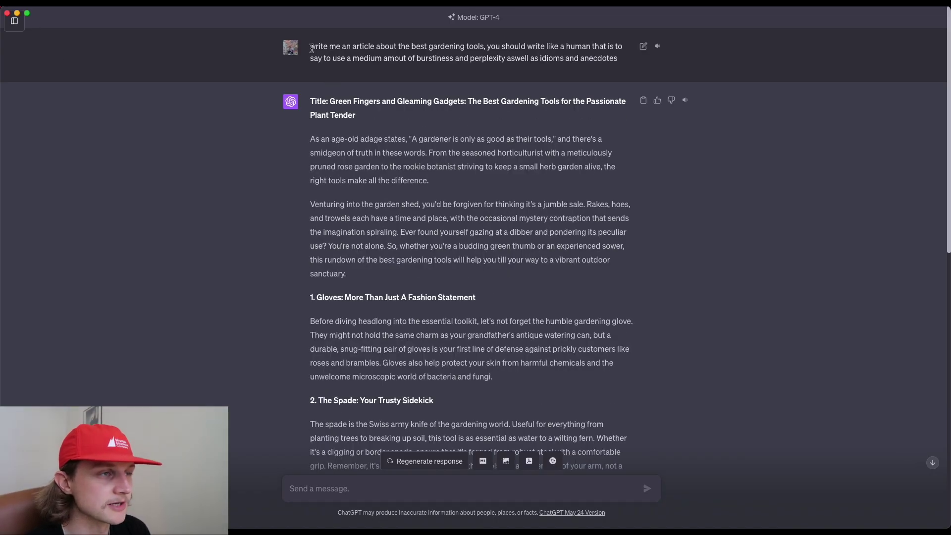
drag(311, 48, 345, 48)
click(432, 73)
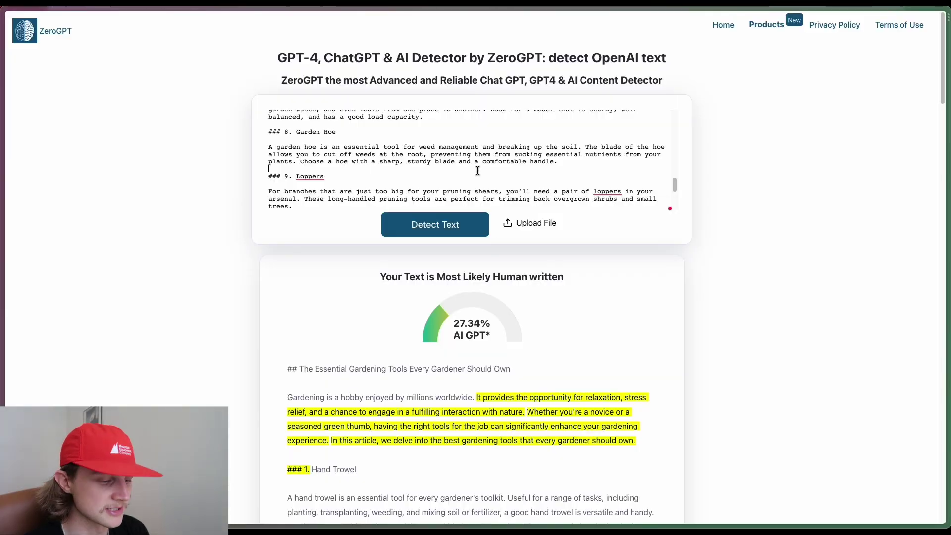
- Replace ZeroGPT's text with the human-style article and detect it: 17.21% AI GPT, human written
key(ctrl+a)
key(ctrl+v)
click(458, 230)
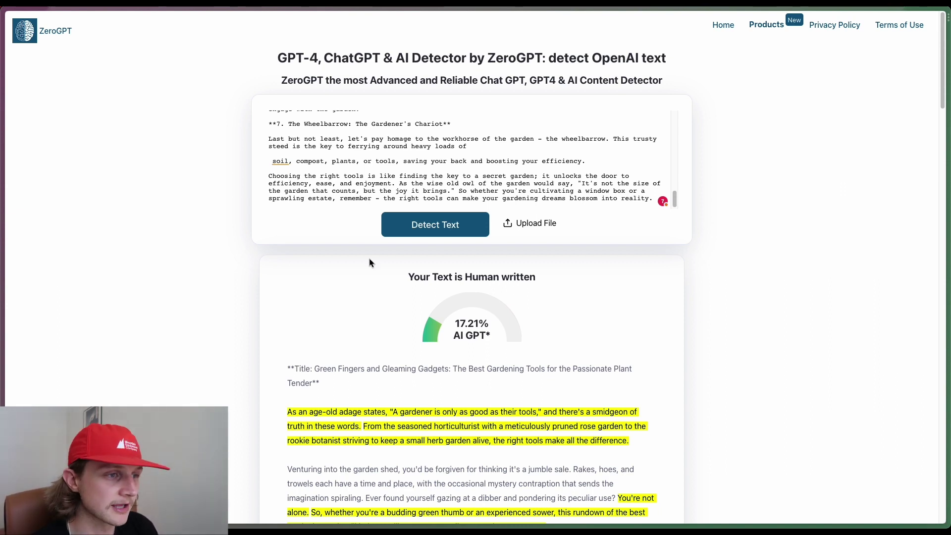
drag(410, 278, 485, 278)
click(492, 288)
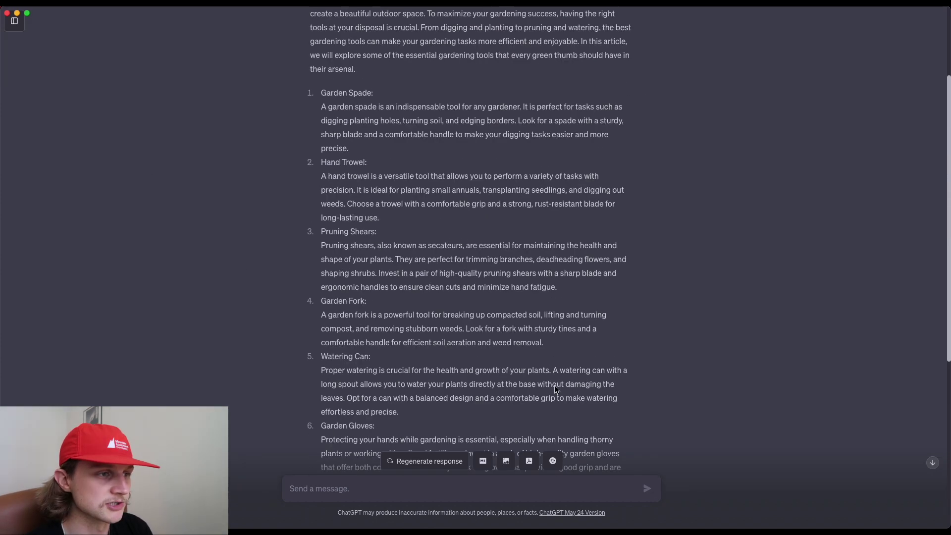
- Scan the copied GPT-3.5 article in Originality.ai (0% Original, 100% AI), then copy the GPT-4 article
scroll(554, 383, up, 3)
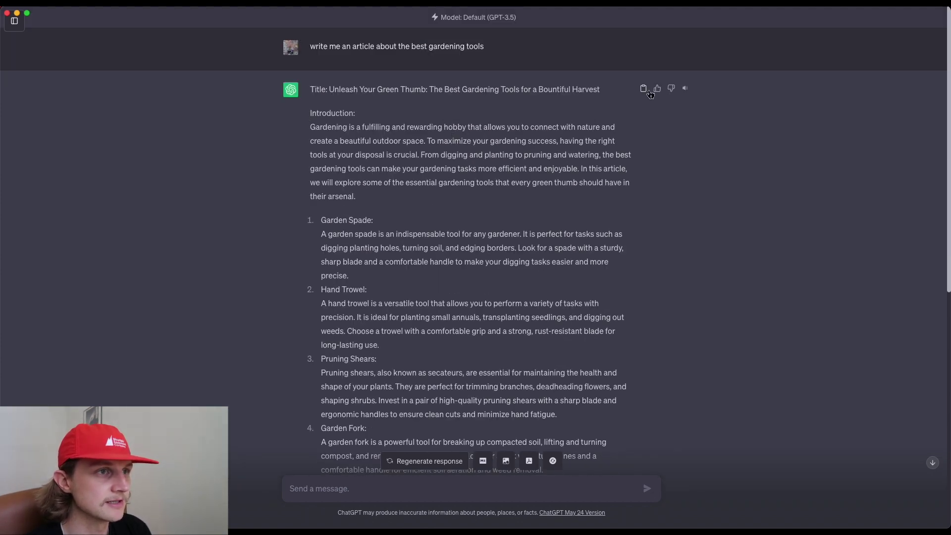
click(644, 89)
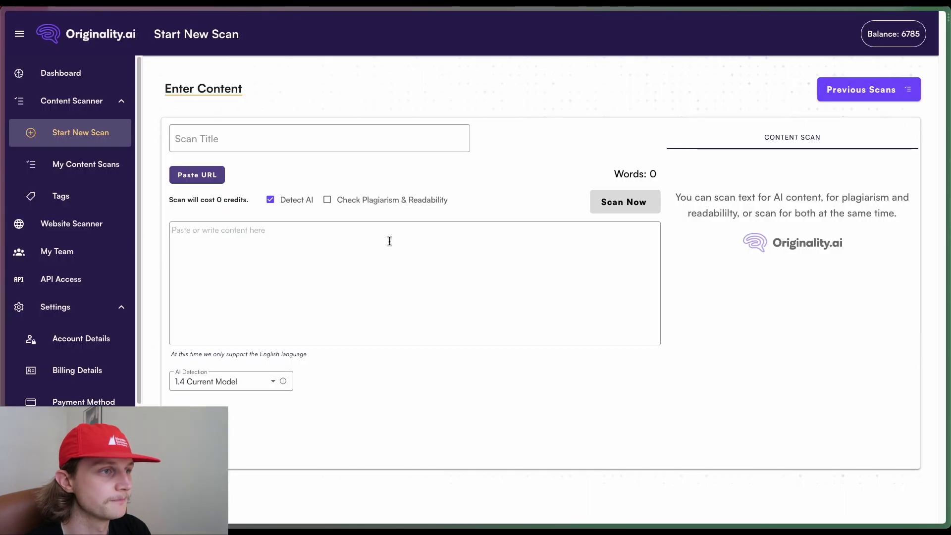
click(389, 239)
key(super+v)
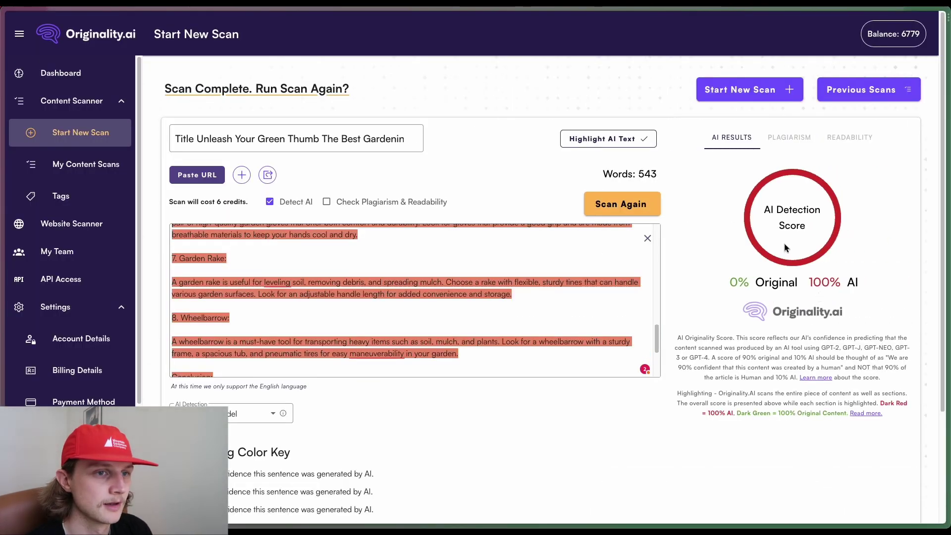
drag(813, 284, 838, 283)
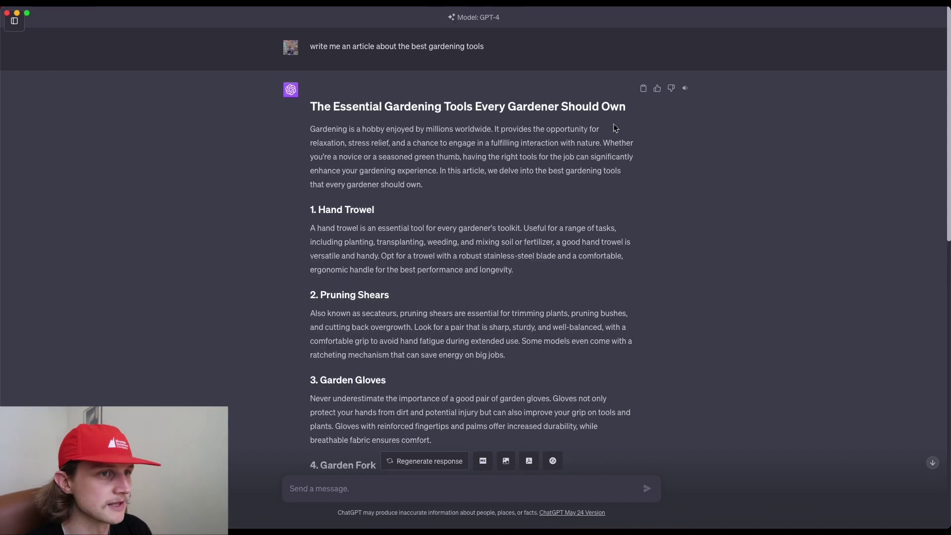
click(643, 88)
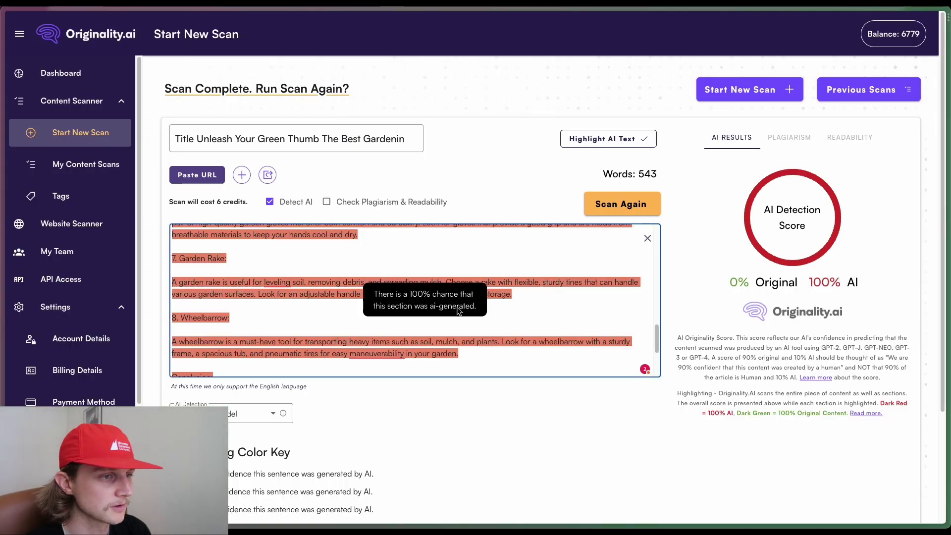
- Scan the 613-word GPT-4 article in a new Originality.ai scan, scoring 100% AI
click(724, 98)
click(341, 290)
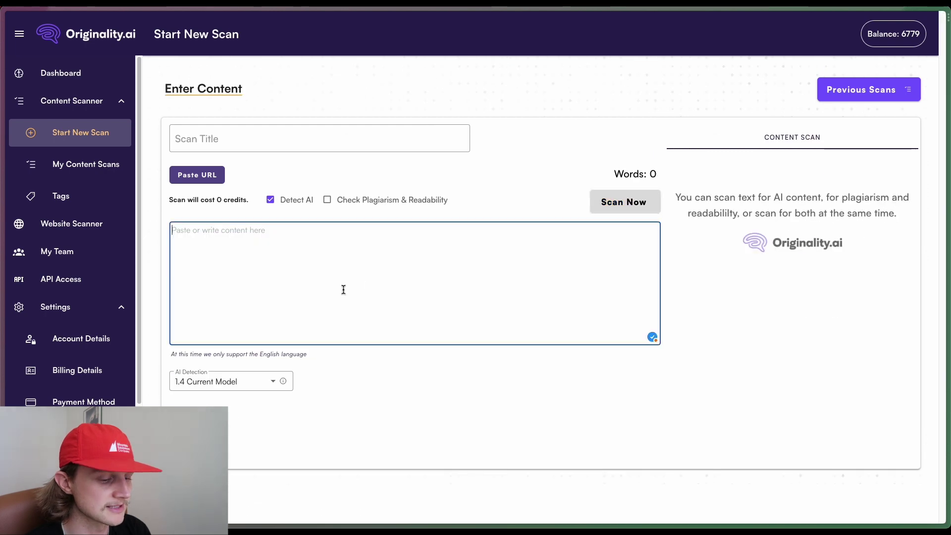
key(ctrl+v)
click(609, 204)
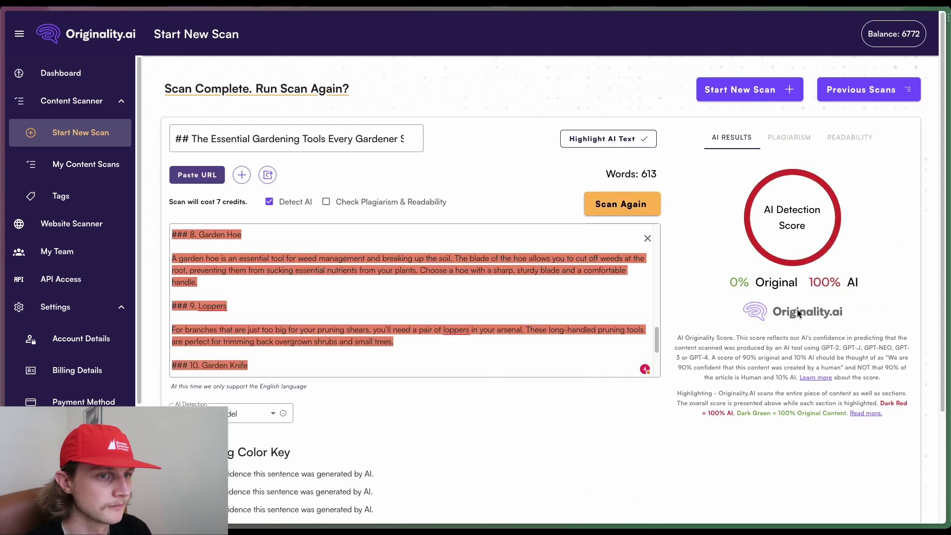
drag(811, 282, 841, 283)
click(847, 316)
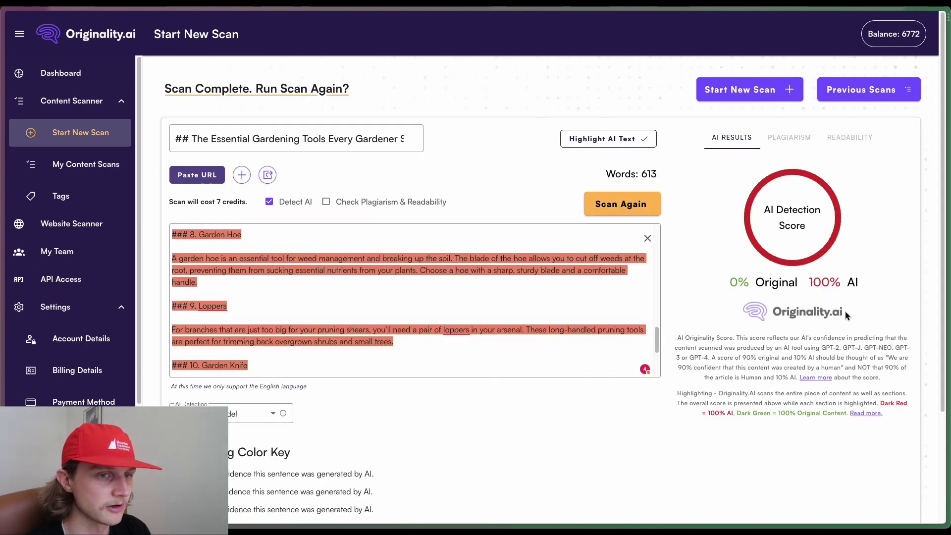
- Switch through the ChatGPT windows and start another fresh Originality.ai scan
key(super+Tab)
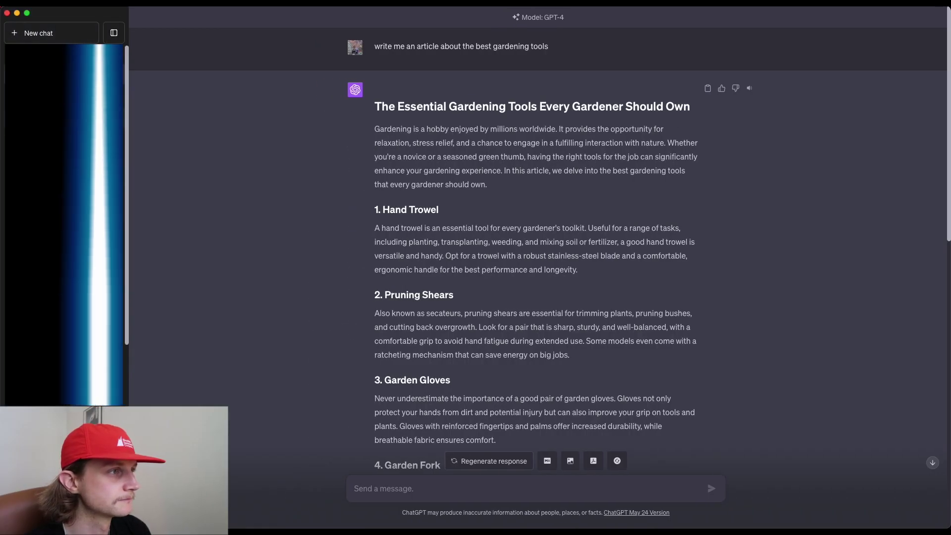
key(super+Tab)
scroll(491, 352, up, 20)
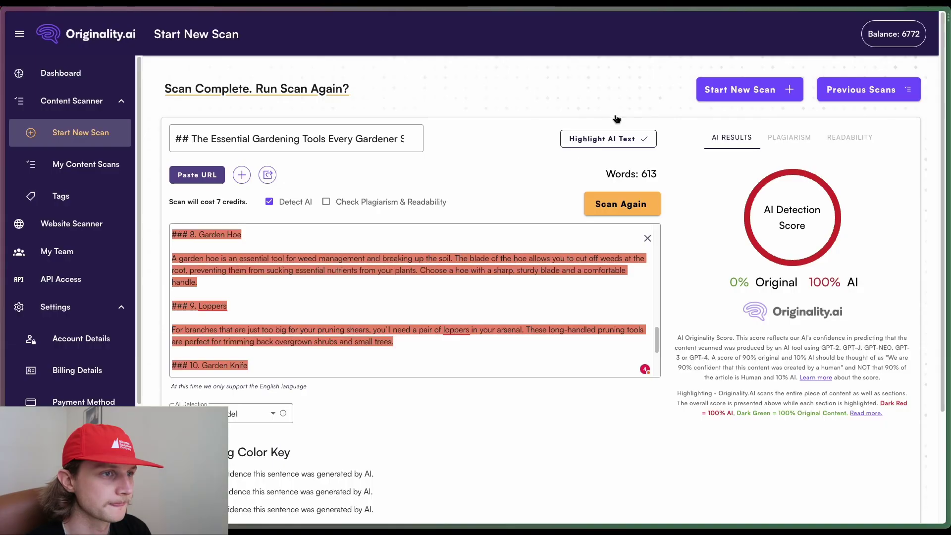
click(708, 88)
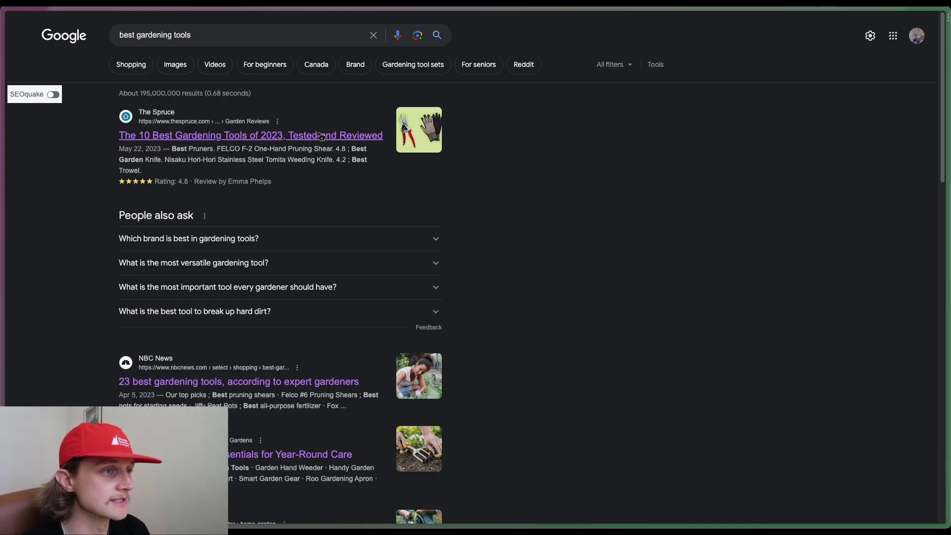
- Open The Spruce's 'The 10 Best Gardening Tools of 2023' article and copy the two Nisaku Hori Hori paragraphs
click(321, 137)
scroll(529, 270, down, 10)
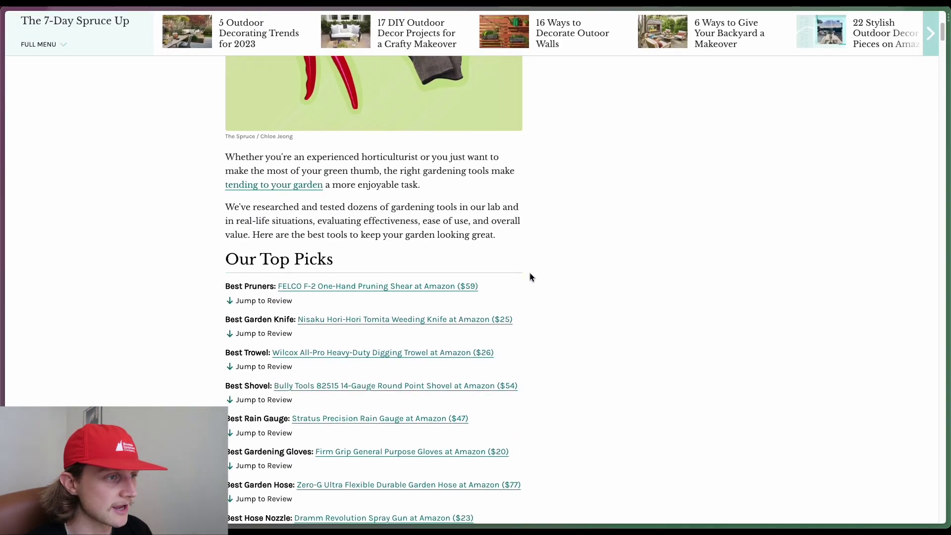
scroll(535, 288, down, 20)
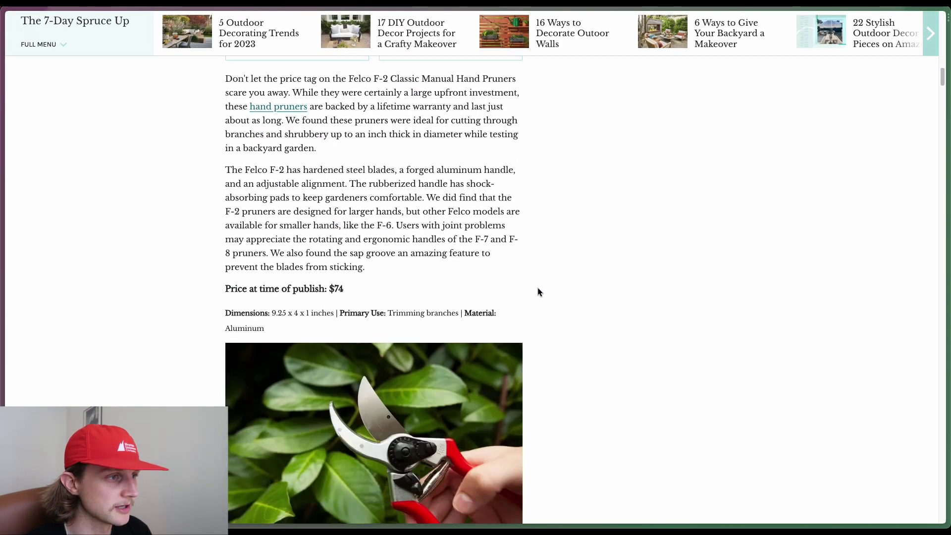
scroll(539, 291, down, 20)
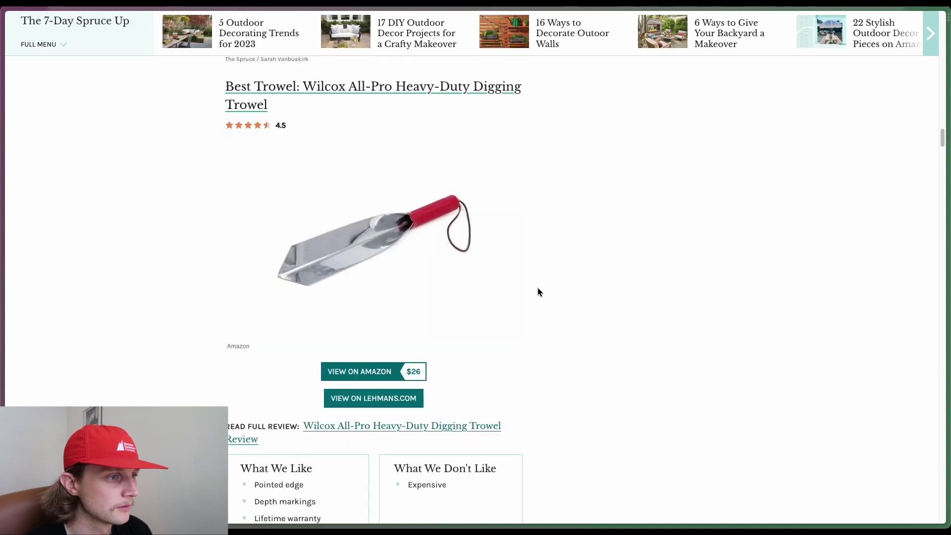
scroll(538, 293, up, 10)
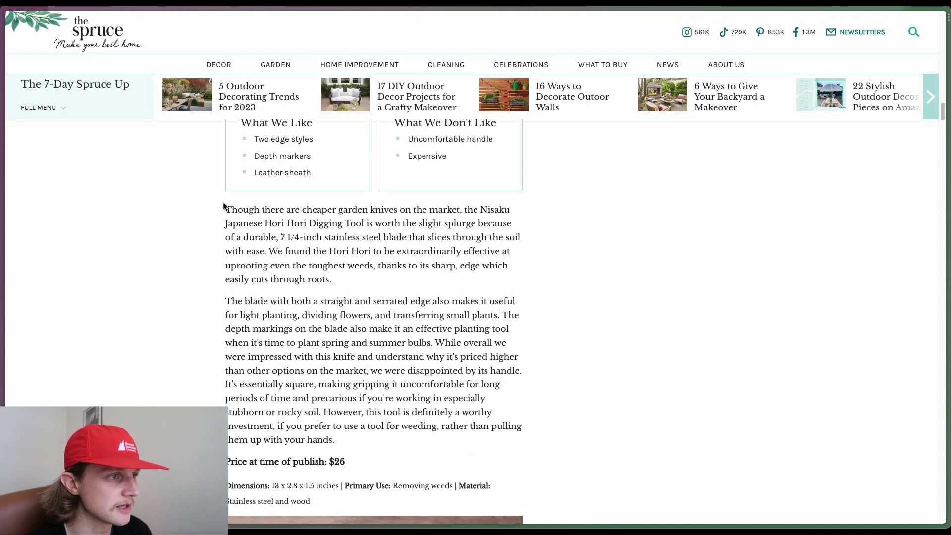
drag(236, 209, 411, 448)
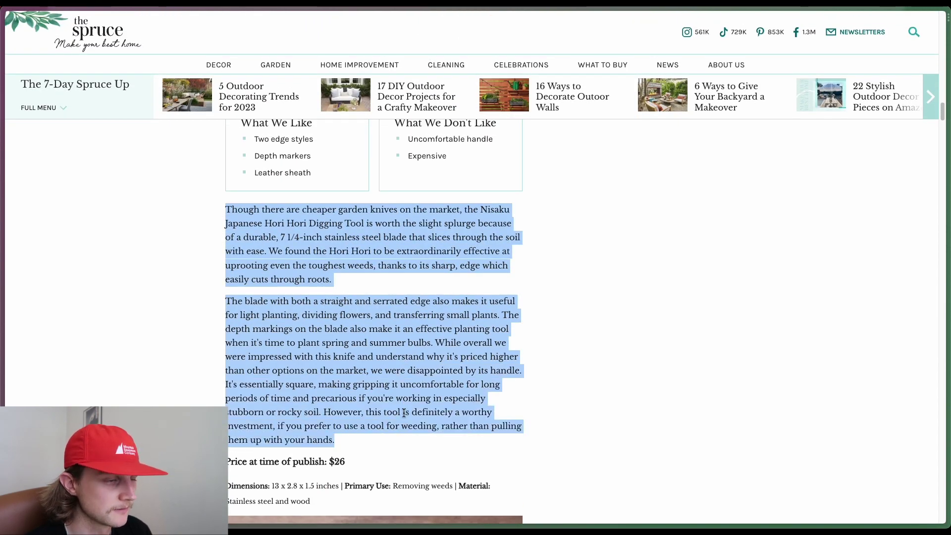
click(226, 267)
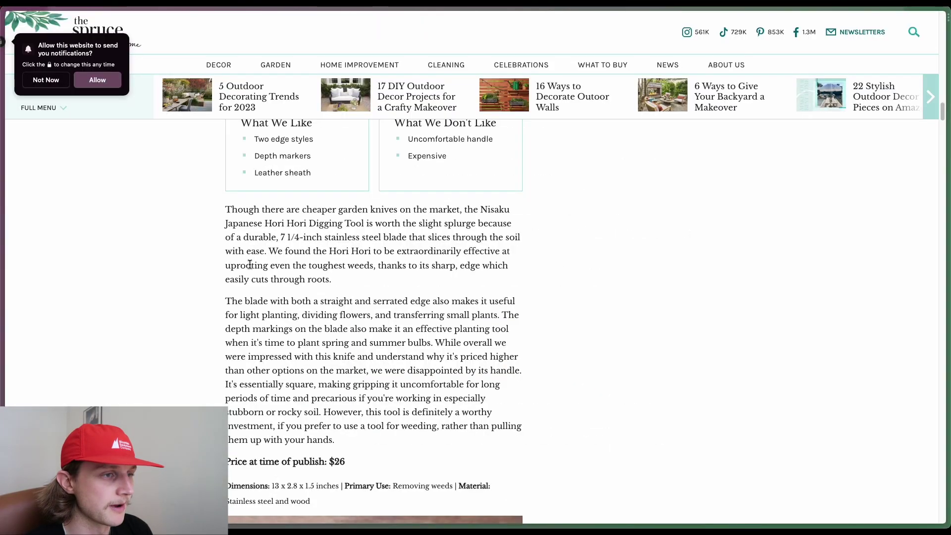
key(alt+Tab)
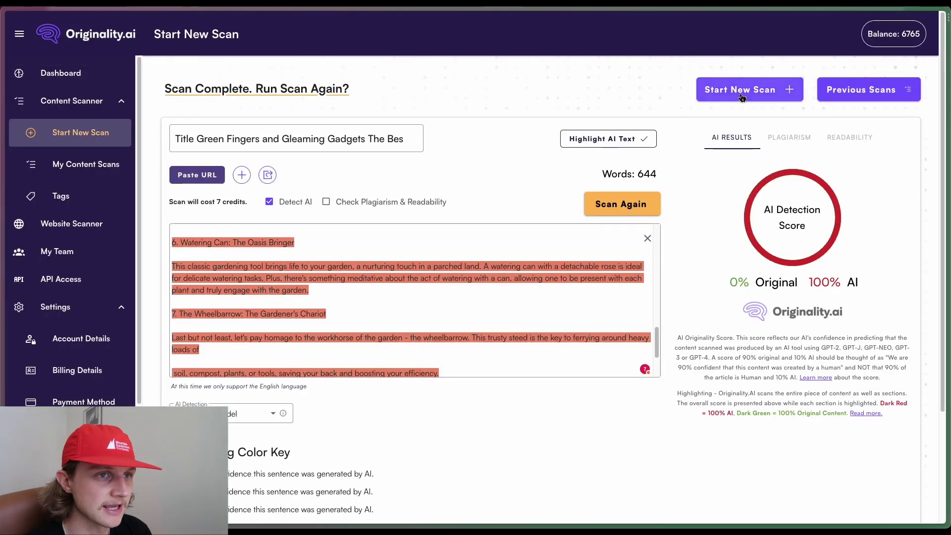
- Scan the 178-word Hori Hori review in a new Originality.ai scan, scoring 100% Original
click(749, 89)
key(ctrl+v)
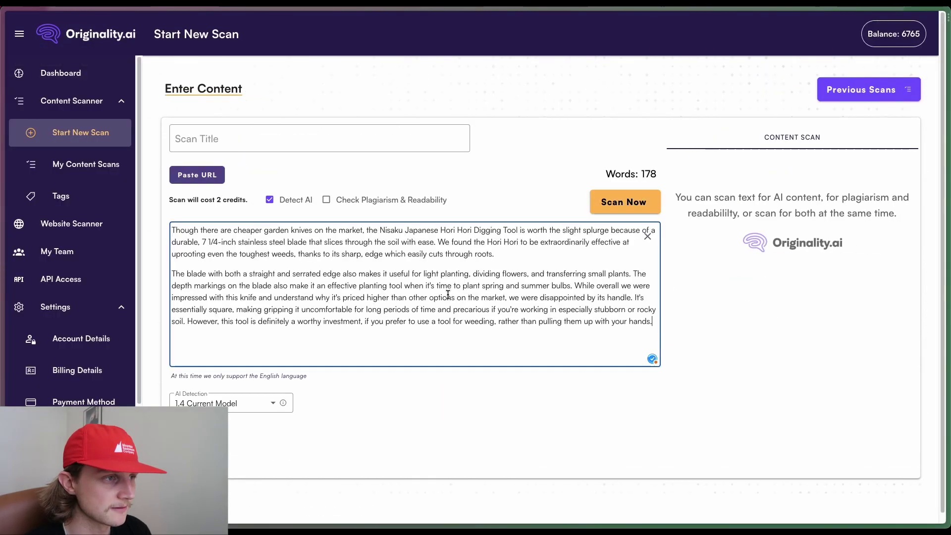
click(625, 201)
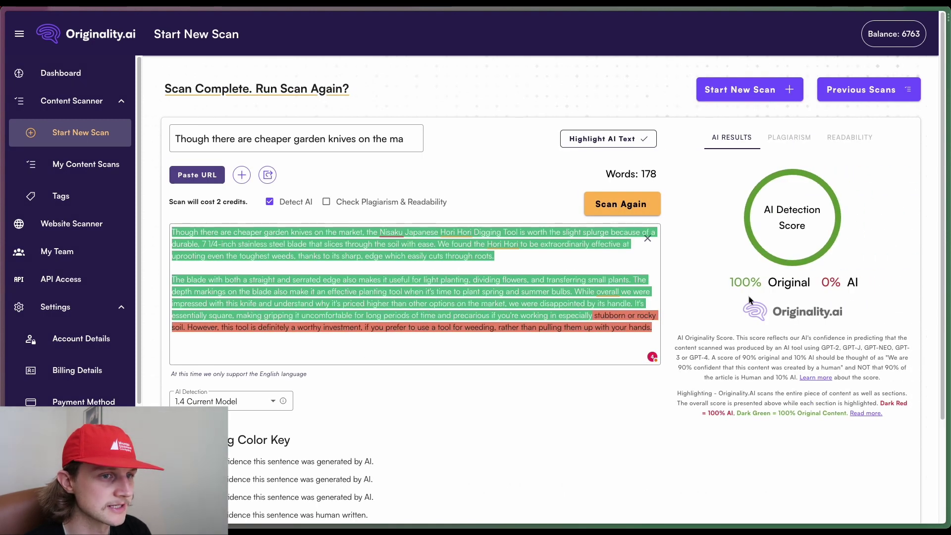
drag(731, 286, 751, 286)
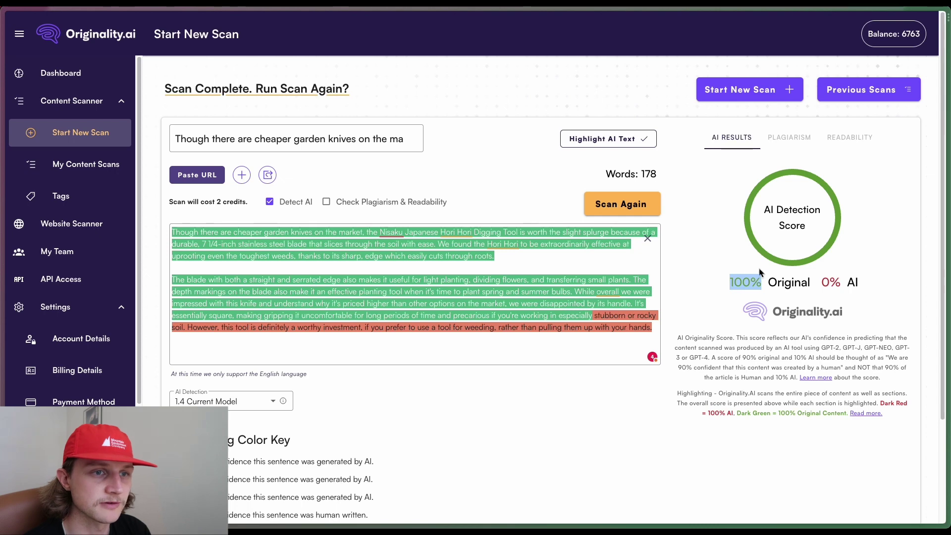
click(572, 268)
- Replace ZeroGPT's text with the Hori Hori review and detect it: 0% AI GPT, human written
mouse_move(442, 254)
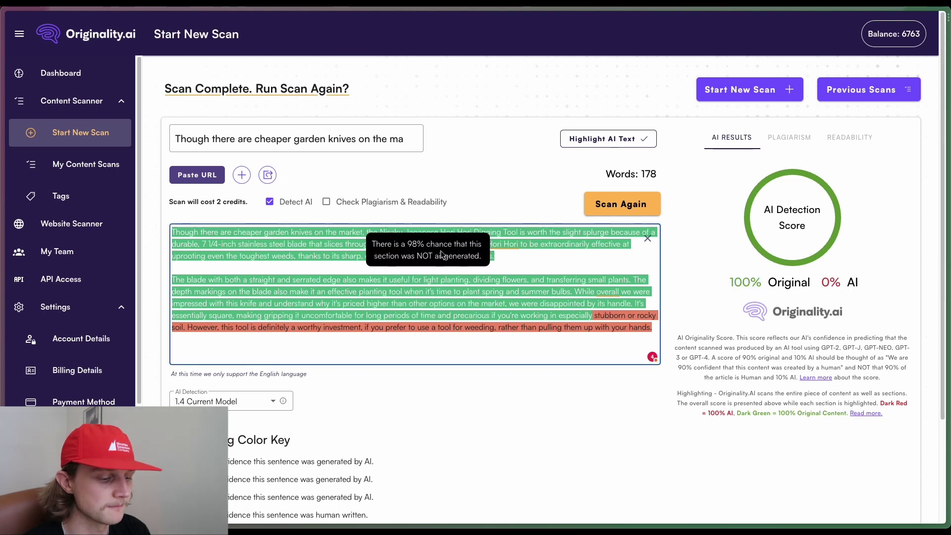
key(alt+Tab)
key(alt+Tab)
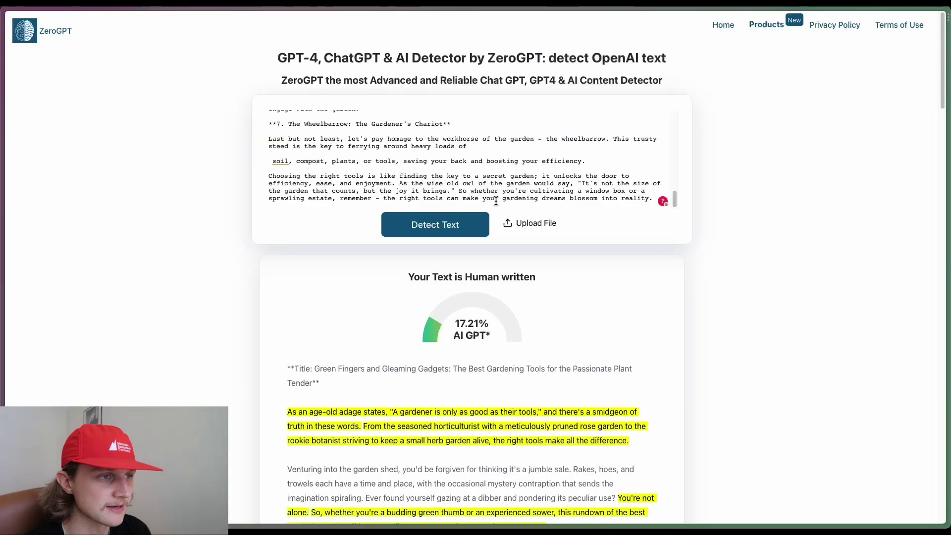
key(ctrl+a)
key(ctrl+v)
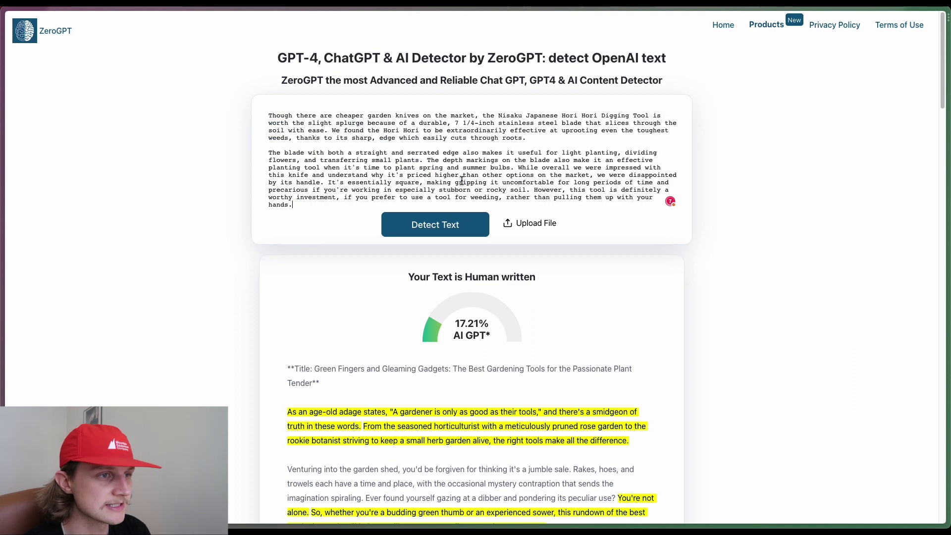
click(436, 233)
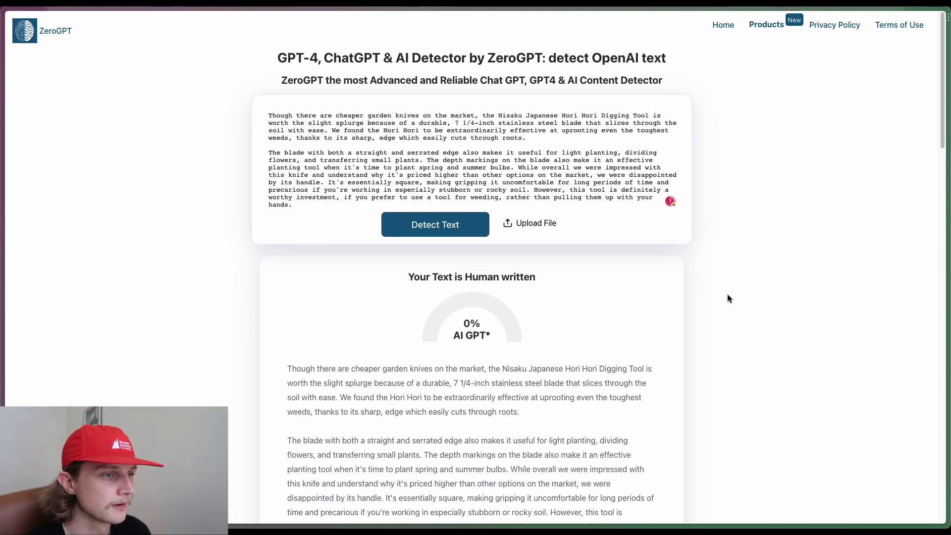
drag(409, 278, 561, 283)
click(560, 283)
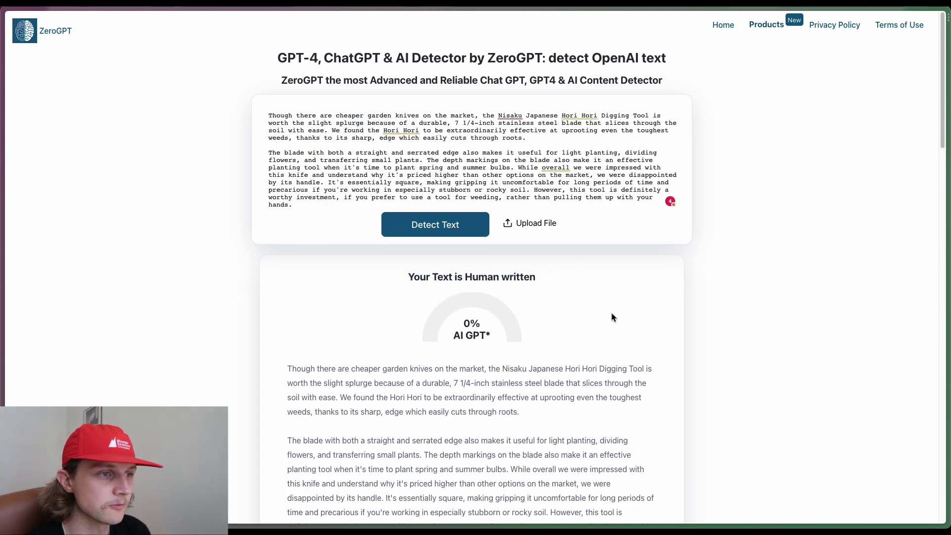